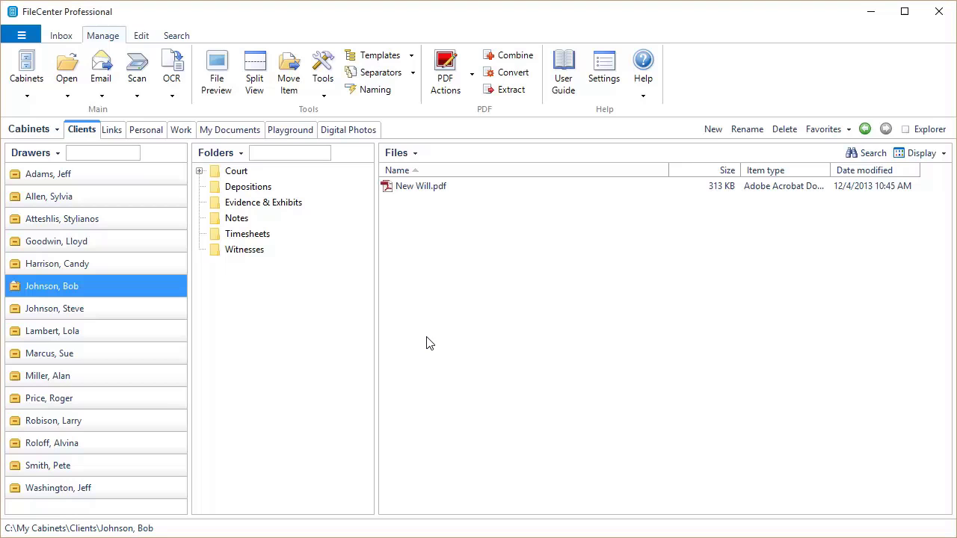
Step back four times through the folder history to the earliest visited Consulting folder
{"action": "left_click", "coordinate": [865, 129]}
{"action": "left_click", "coordinate": [865, 130]}
{"action": "left_click", "coordinate": [865, 130]}
{"action": "left_click", "coordinate": [865, 130]}
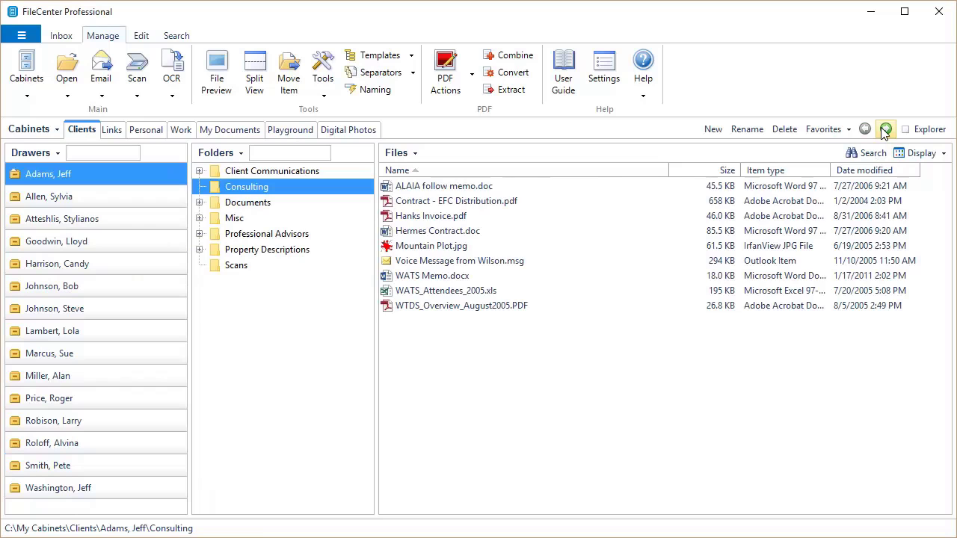
Step forward four times, then open another client's Consulting folder and select Mountain Plot.jpg
{"action": "left_click", "coordinate": [886, 130]}
{"action": "left_click", "coordinate": [885, 129]}
{"action": "left_click", "coordinate": [885, 130]}
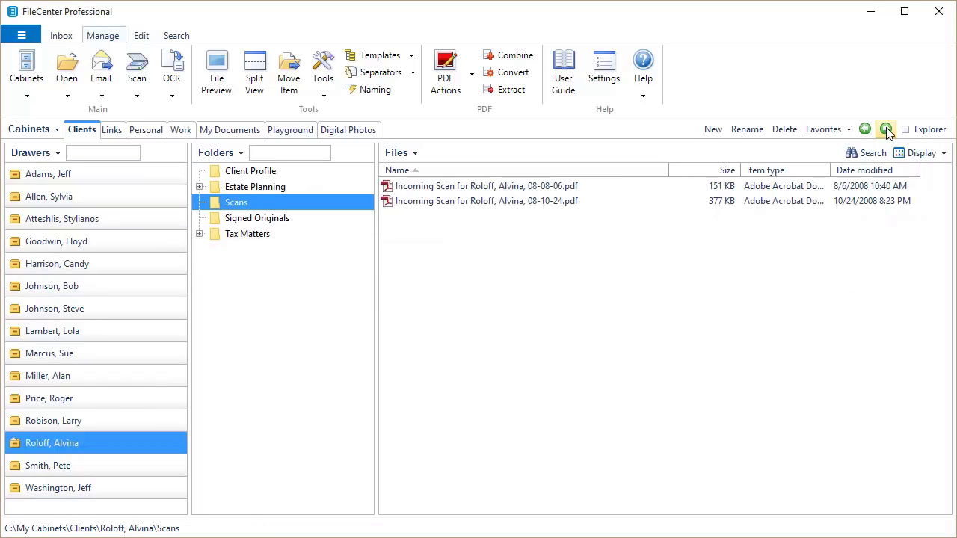
{"action": "left_click", "coordinate": [886, 129]}
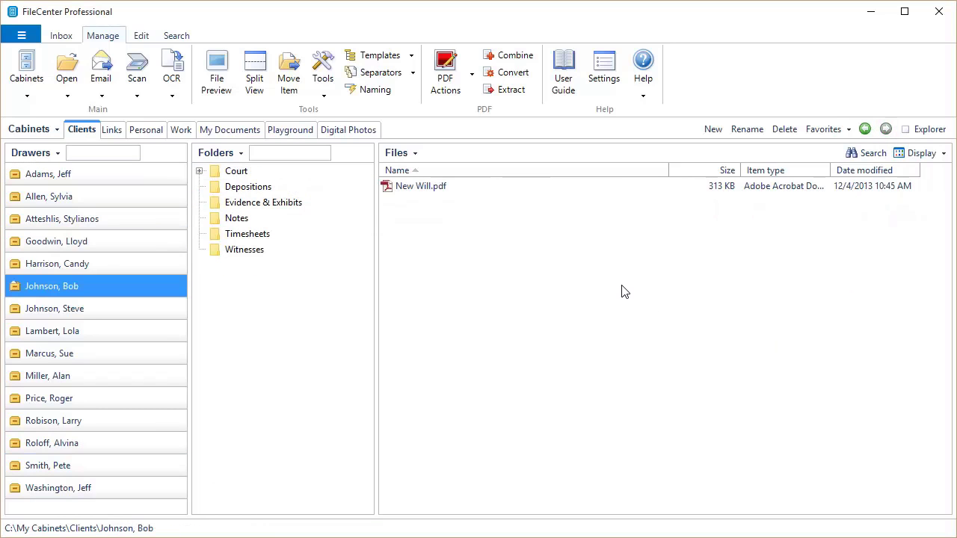
{"action": "left_click", "coordinate": [54, 177]}
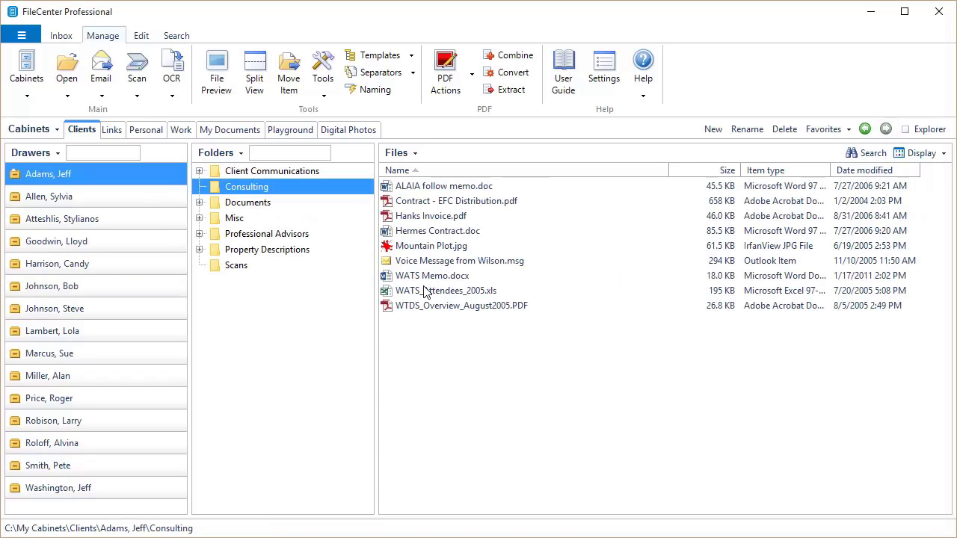
{"action": "left_click", "coordinate": [411, 251]}
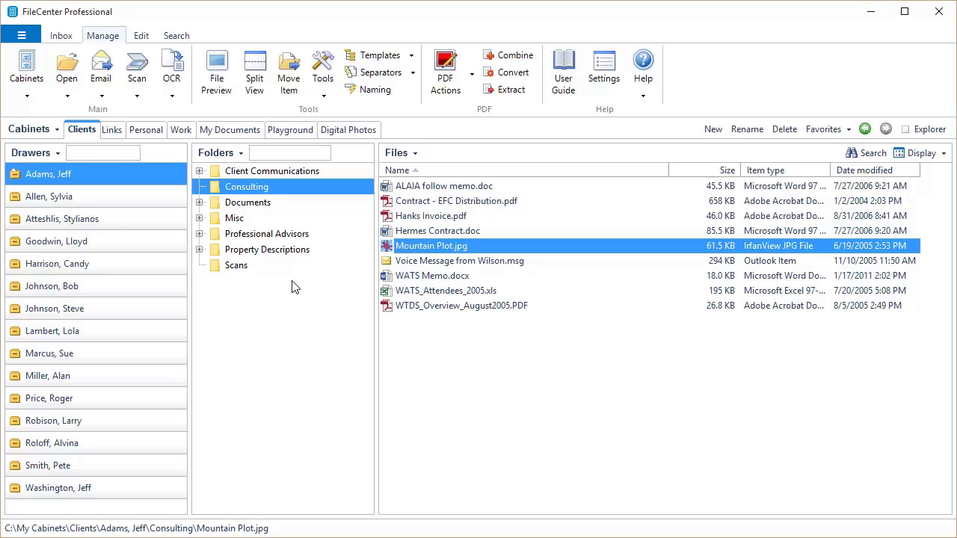
Open a different client's drawer and view its empty Client Profile folder
{"action": "left_click", "coordinate": [46, 441]}
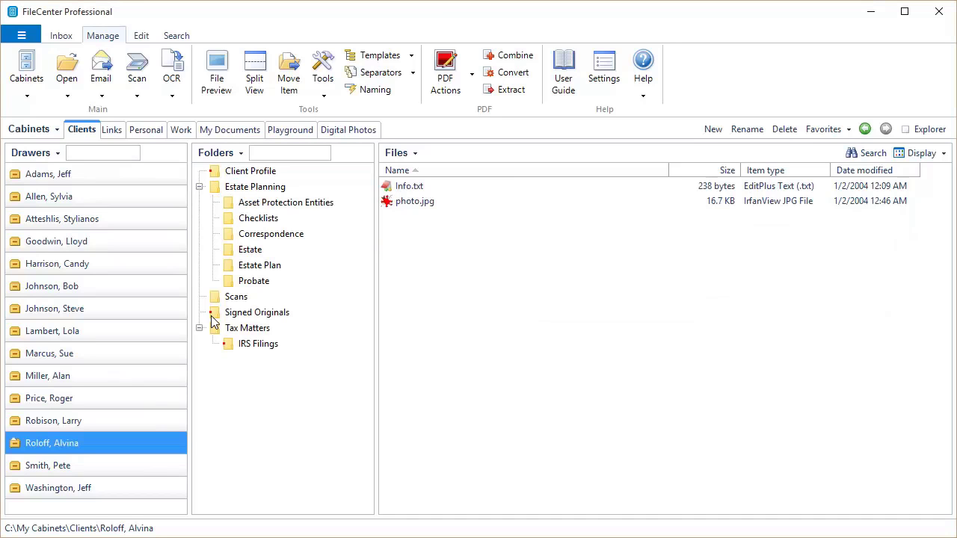
{"action": "left_click", "coordinate": [250, 174]}
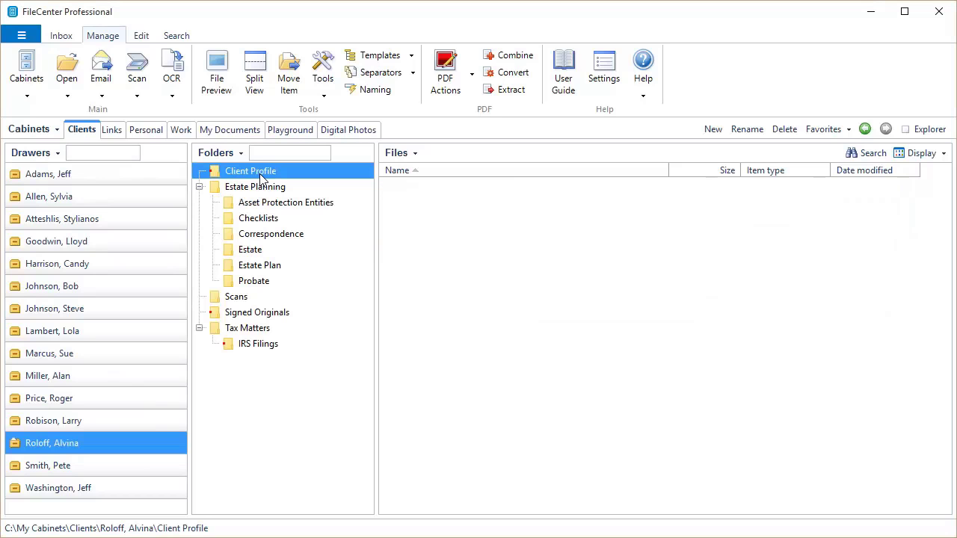
In Settings, set the Manage Files Folder Status Indicator to None and confirm
{"action": "left_click", "coordinate": [602, 83]}
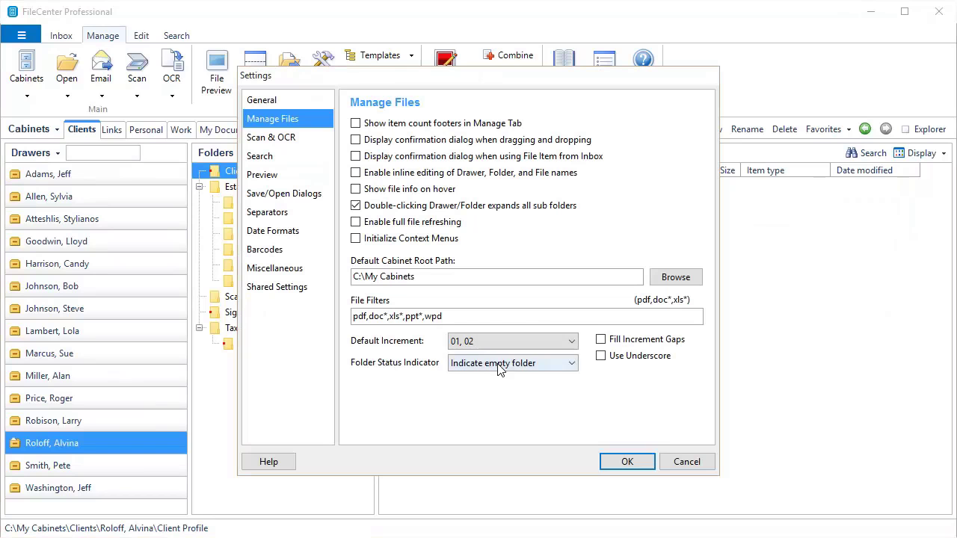
{"action": "left_click", "coordinate": [529, 369]}
{"action": "left_click", "coordinate": [523, 377]}
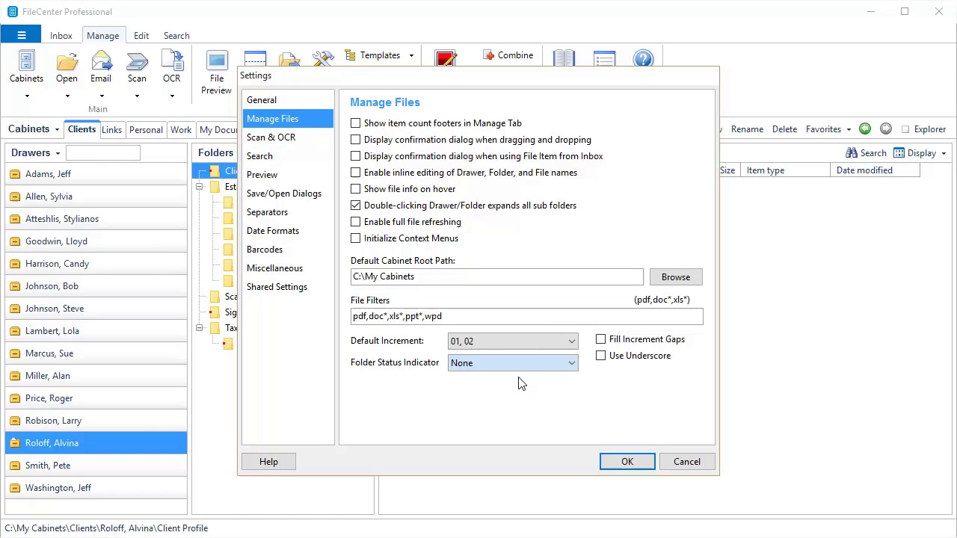
{"action": "left_click", "coordinate": [628, 462]}
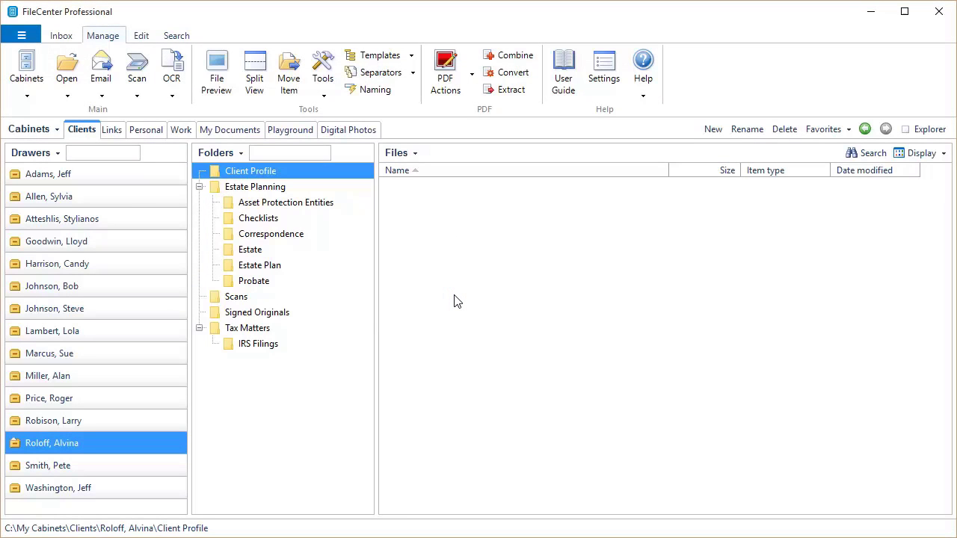
{"action": "left_click", "coordinate": [604, 73]}
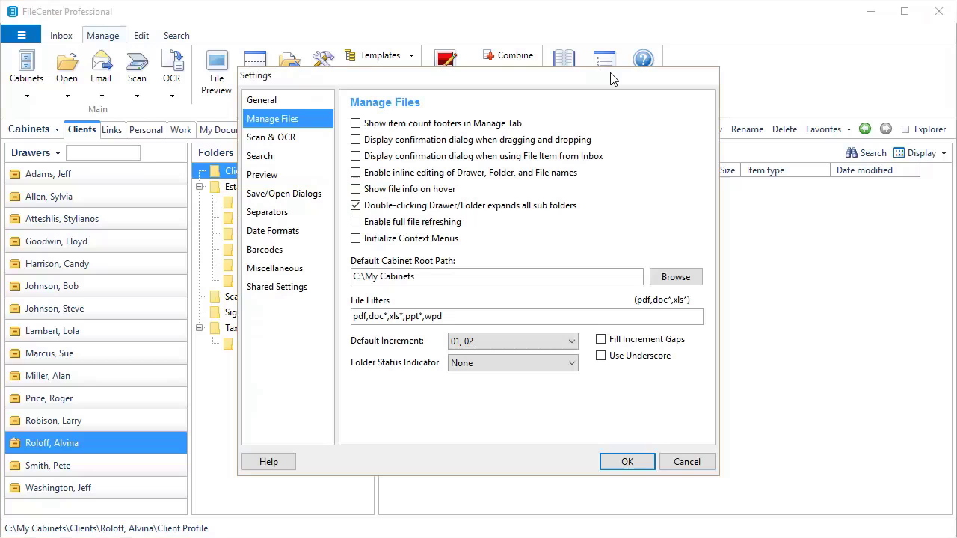
{"action": "left_click", "coordinate": [267, 234]}
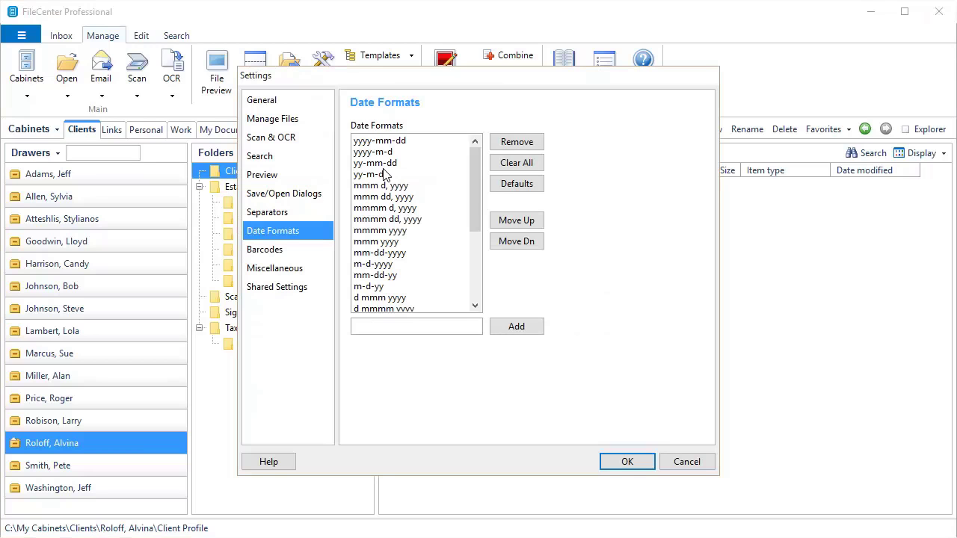
{"action": "left_click", "coordinate": [669, 465]}
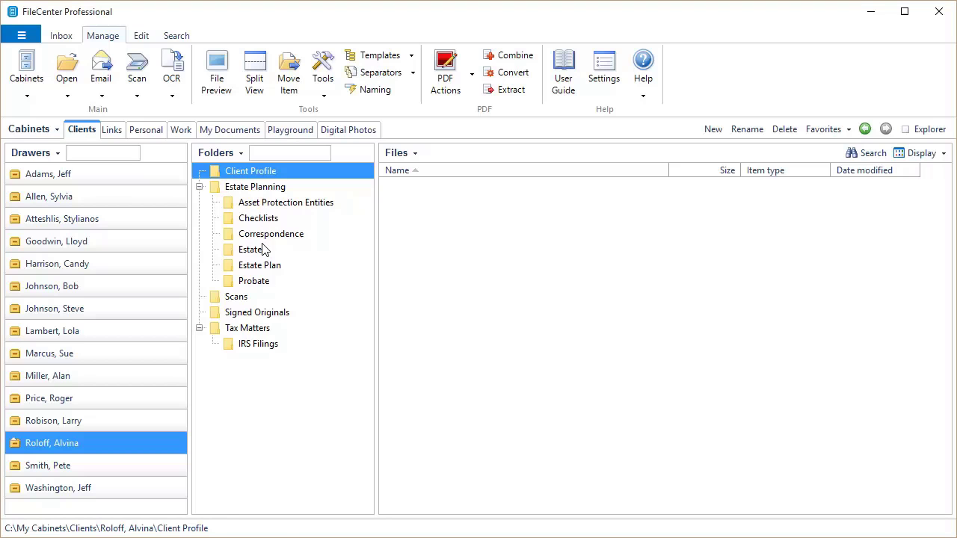
Start renaming Letter.pdf in Correspondence and show its suggested names in Naming Options
{"action": "left_click", "coordinate": [263, 238]}
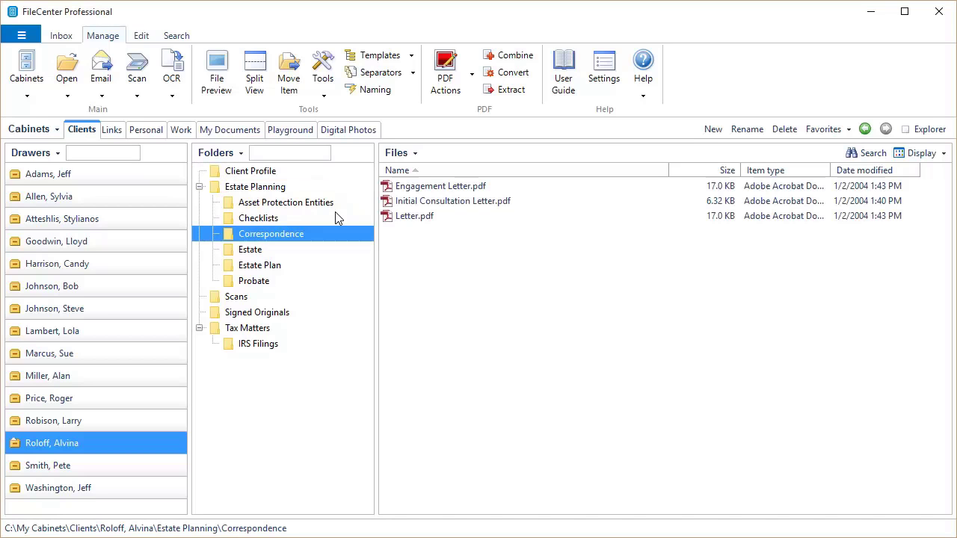
{"action": "left_click", "coordinate": [410, 216]}
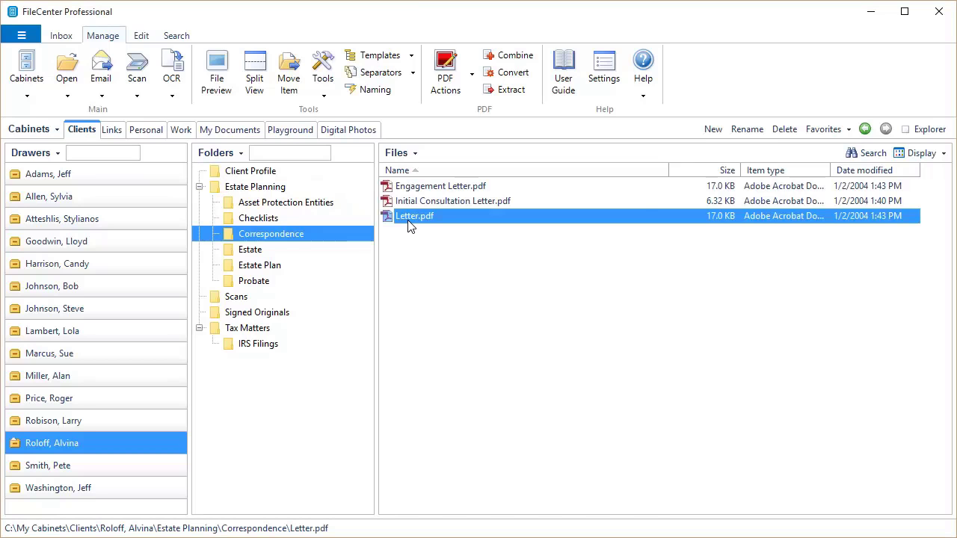
{"action": "key", "text": "F2"}
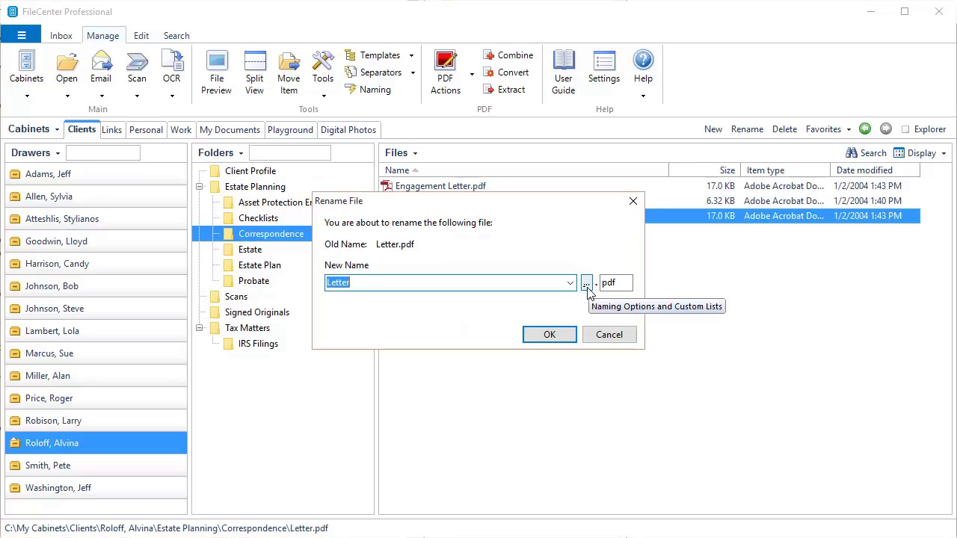
{"action": "left_click", "coordinate": [587, 287]}
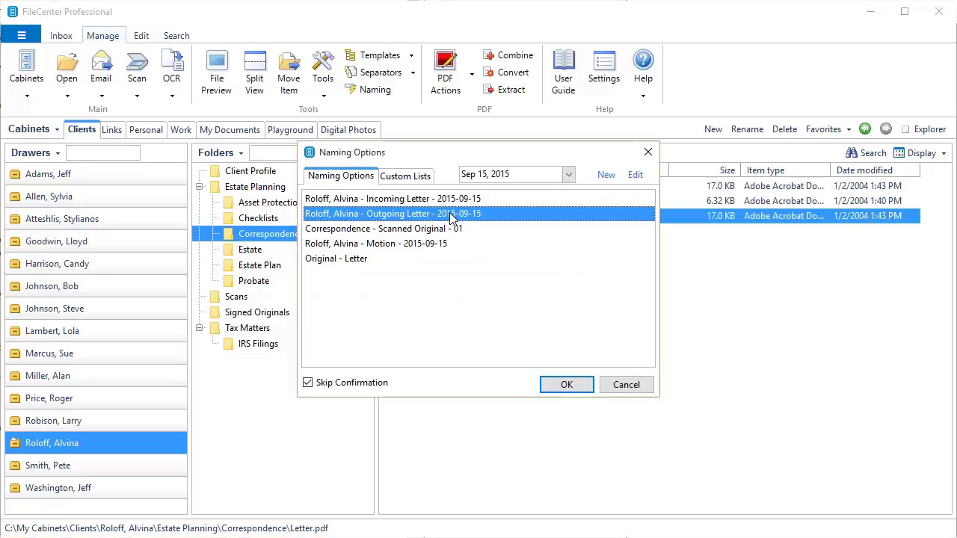
Set the naming date to September 9, 2015 and apply the Outgoing Letter name to Letter.pdf
{"action": "left_click", "coordinate": [571, 175]}
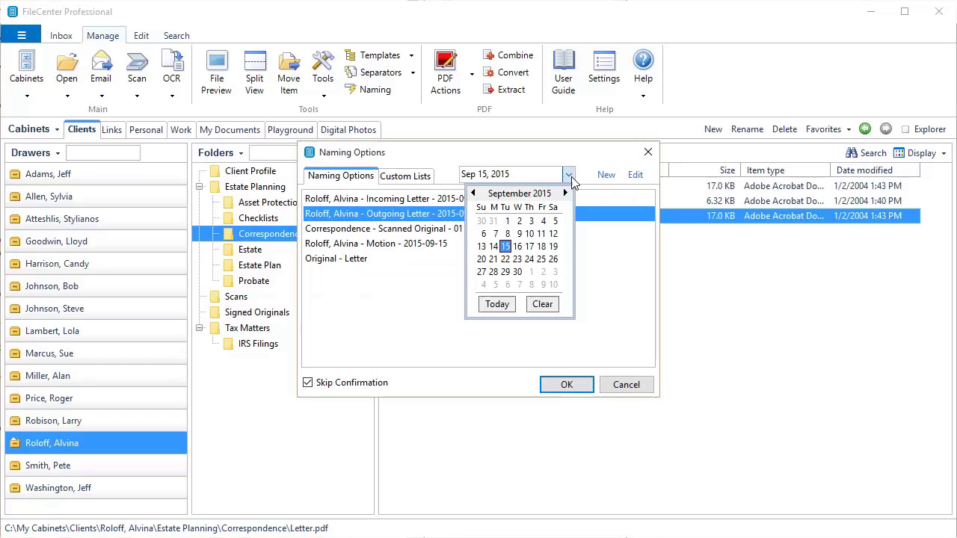
{"action": "left_click", "coordinate": [521, 235]}
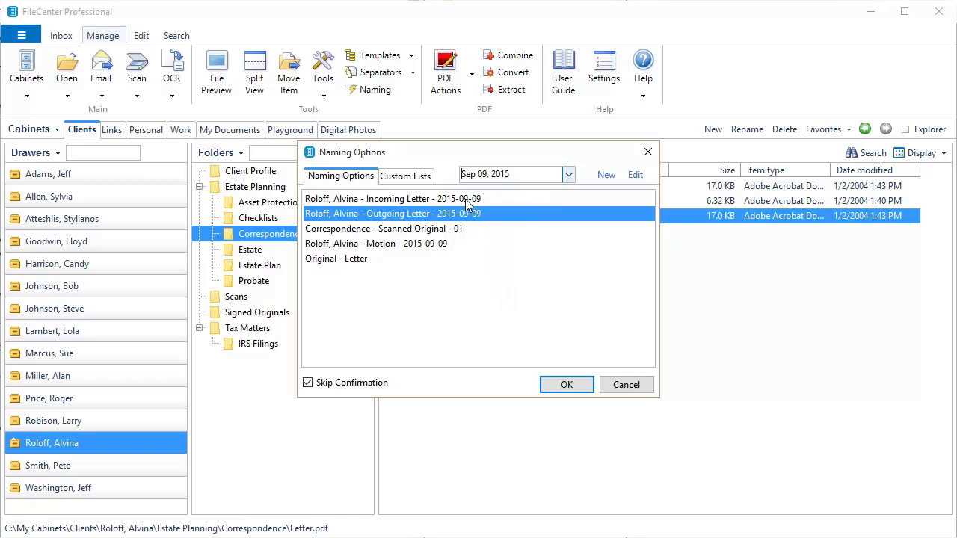
{"action": "left_click", "coordinate": [568, 385]}
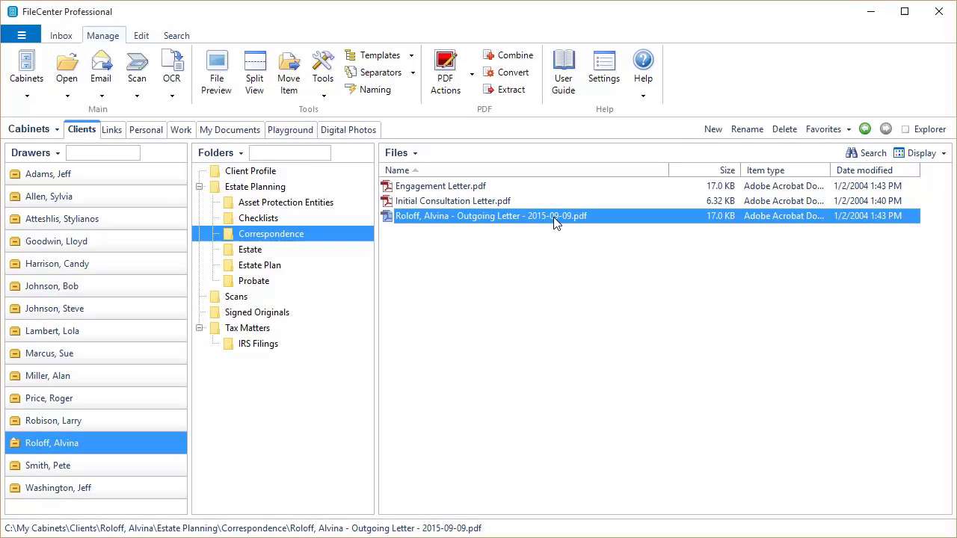
Open the Document Types custom list in Naming Options for editing
{"action": "left_click", "coordinate": [365, 93]}
{"action": "left_click", "coordinate": [357, 140]}
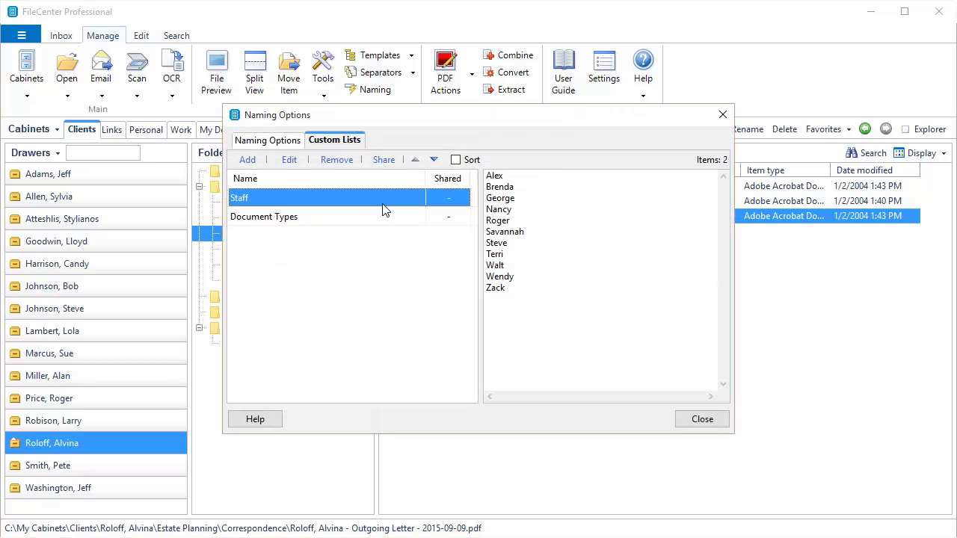
{"action": "left_click", "coordinate": [251, 218]}
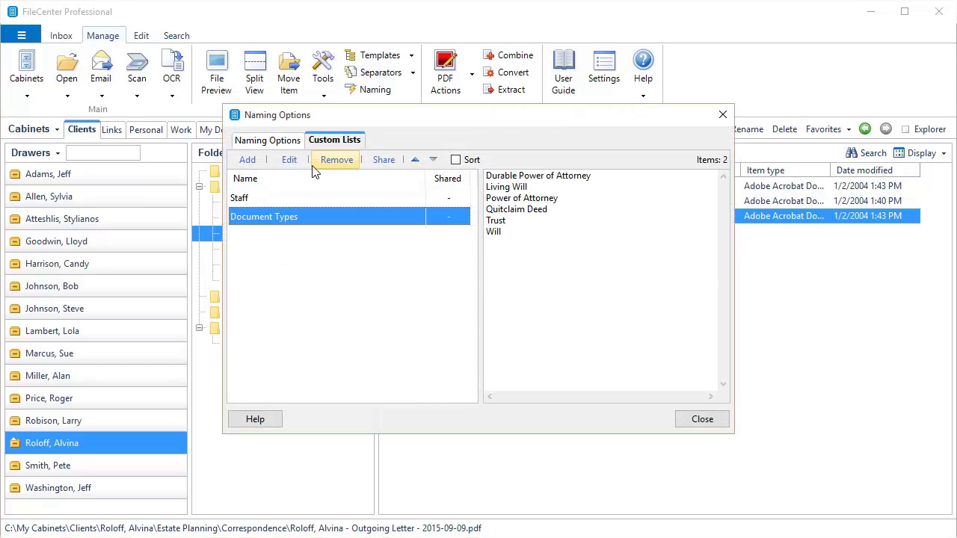
{"action": "left_click", "coordinate": [291, 160]}
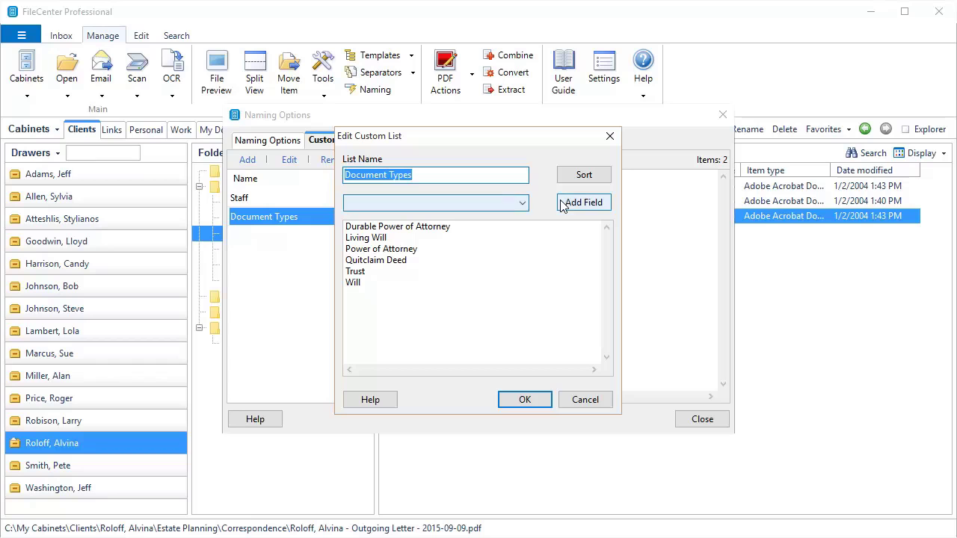
Append '(' plus the DATE mmm dd, yyyy field and ')' to the Will entry, then save
{"action": "left_click", "coordinate": [521, 203]}
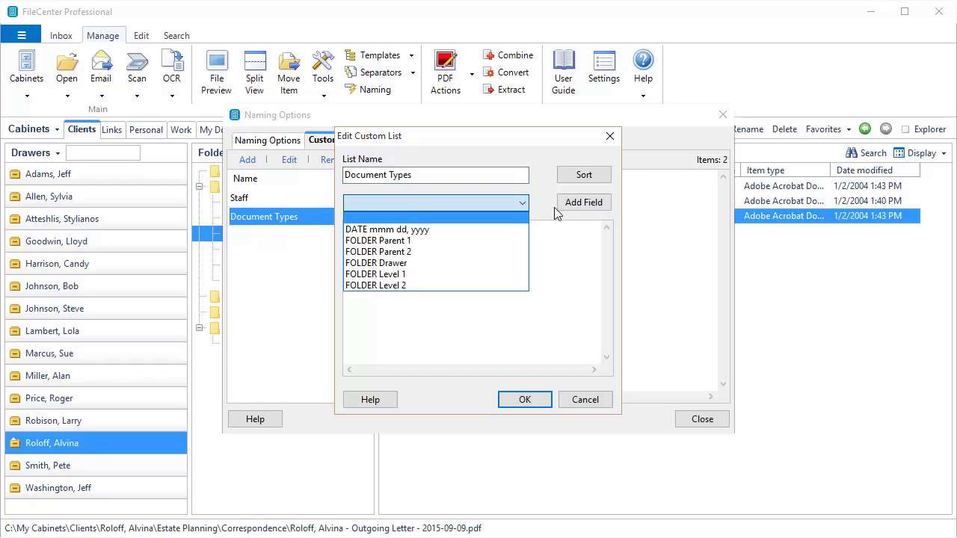
{"action": "left_click", "coordinate": [572, 246]}
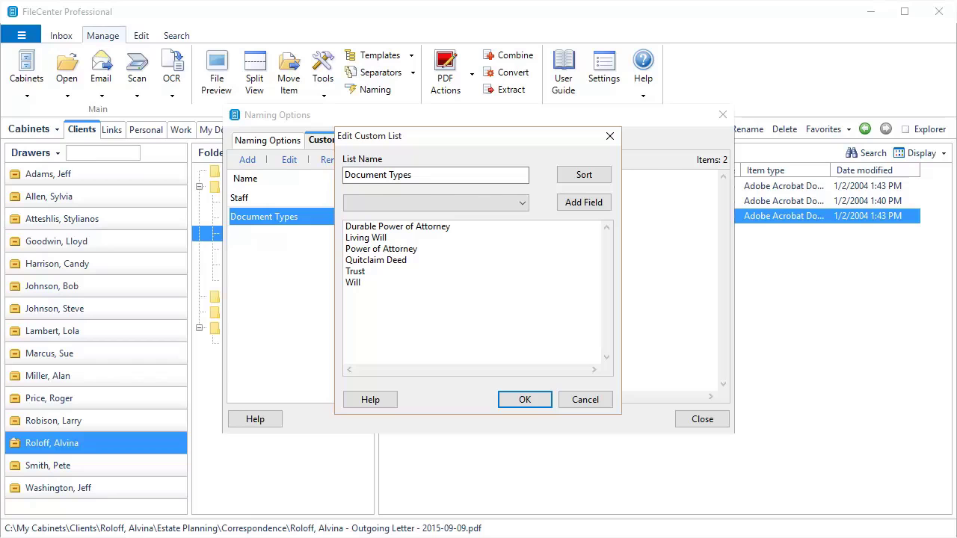
{"action": "type", "text": "("}
{"action": "left_click", "coordinate": [521, 204]}
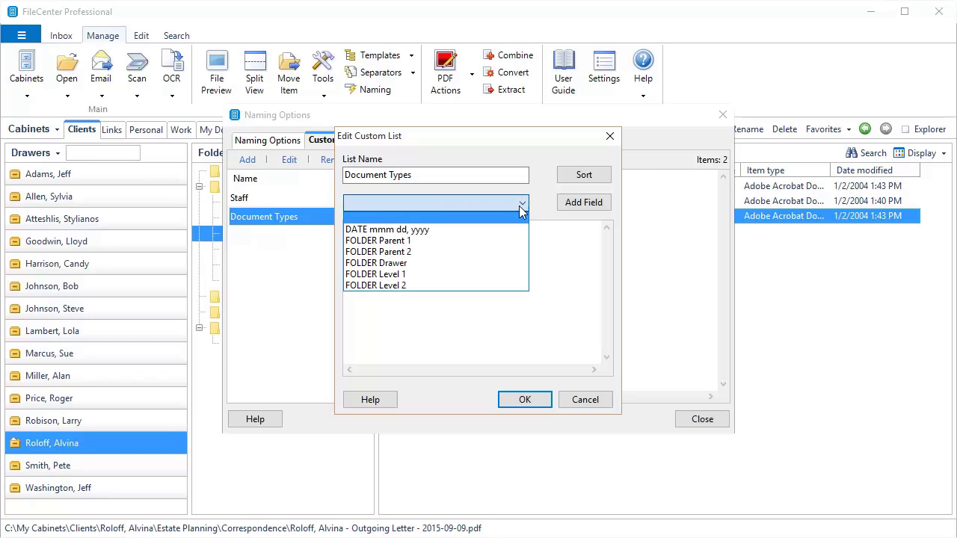
{"action": "left_click", "coordinate": [507, 229]}
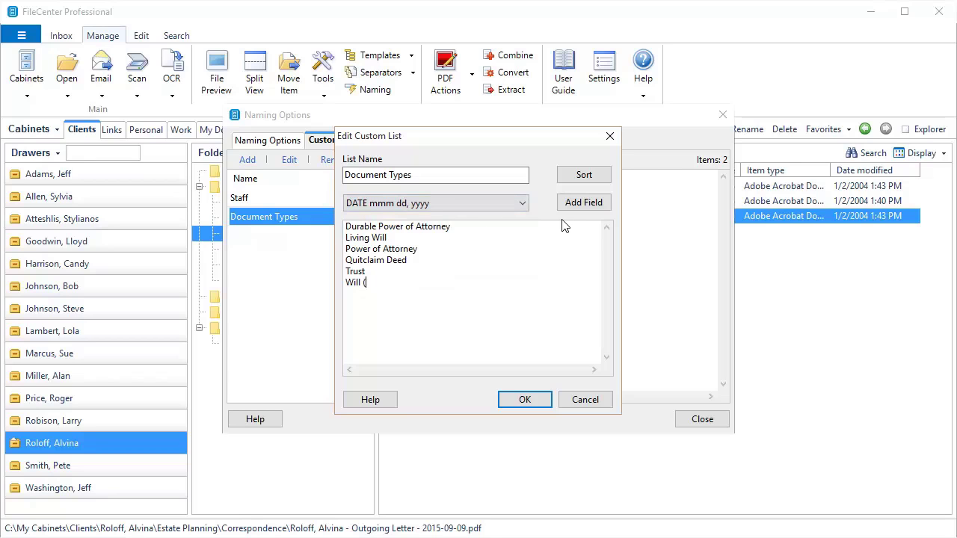
{"action": "left_click", "coordinate": [586, 203]}
{"action": "type", "text": ")"}
{"action": "left_click", "coordinate": [523, 398]}
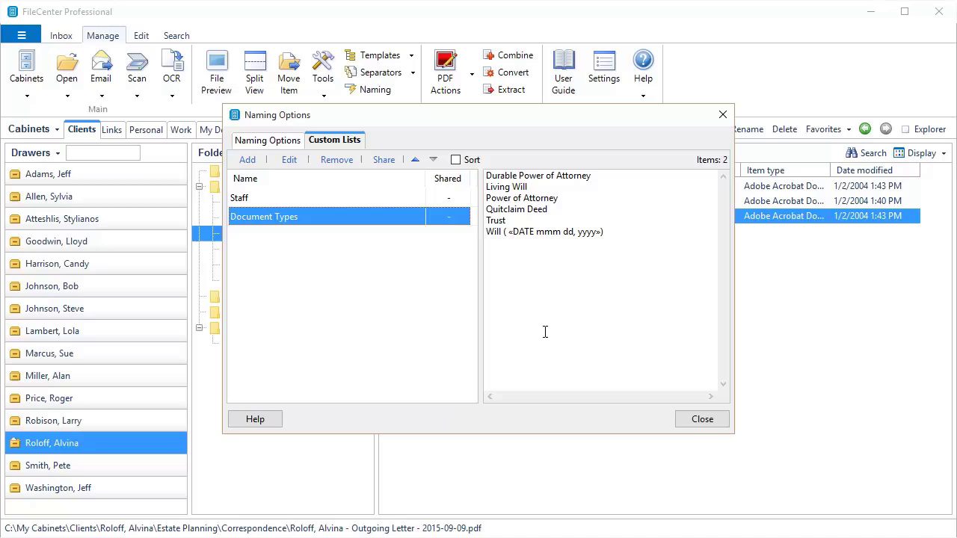
Filter the Incoming Letter naming option to the Correspondence folder
{"action": "left_click", "coordinate": [294, 142]}
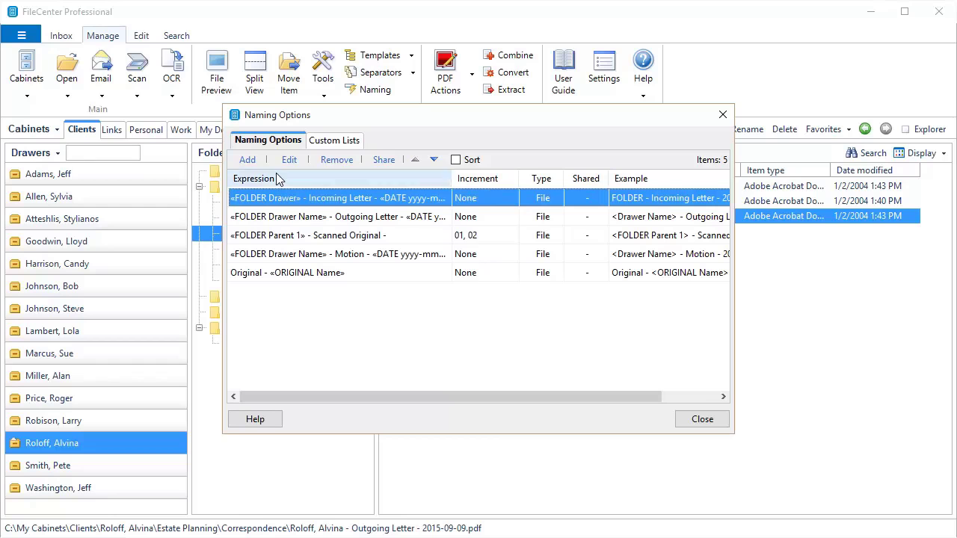
{"action": "left_click", "coordinate": [290, 160]}
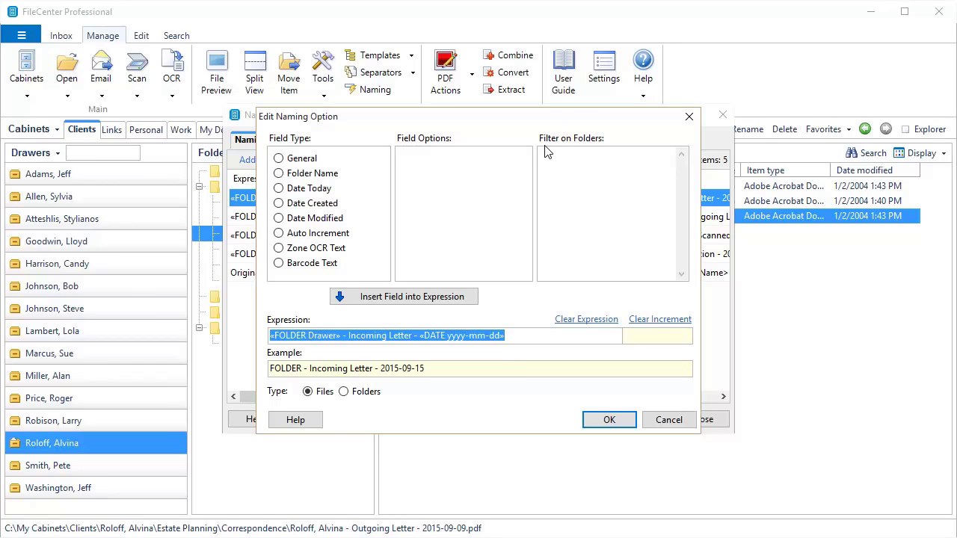
{"action": "left_click", "coordinate": [566, 163]}
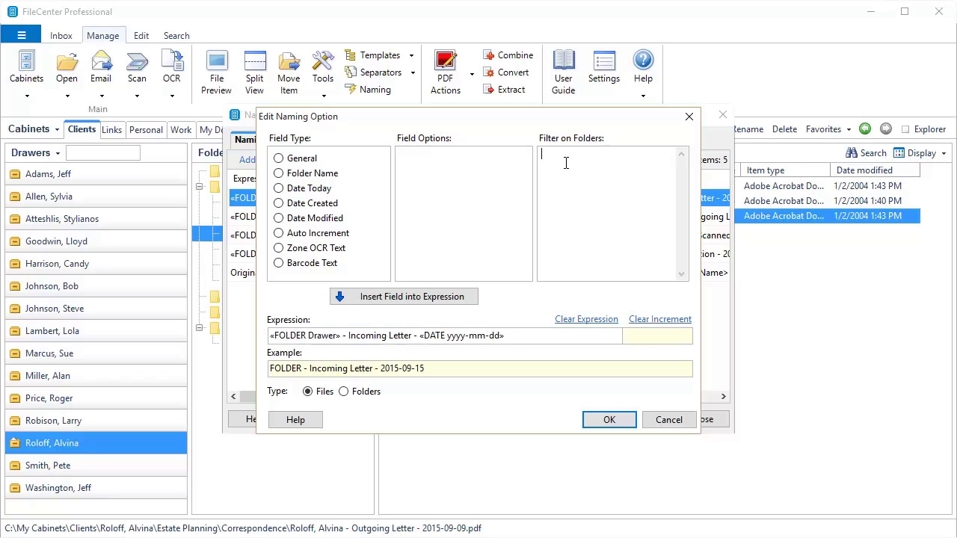
{"action": "type", "text": "Correspondence"}
{"action": "left_click", "coordinate": [609, 421]}
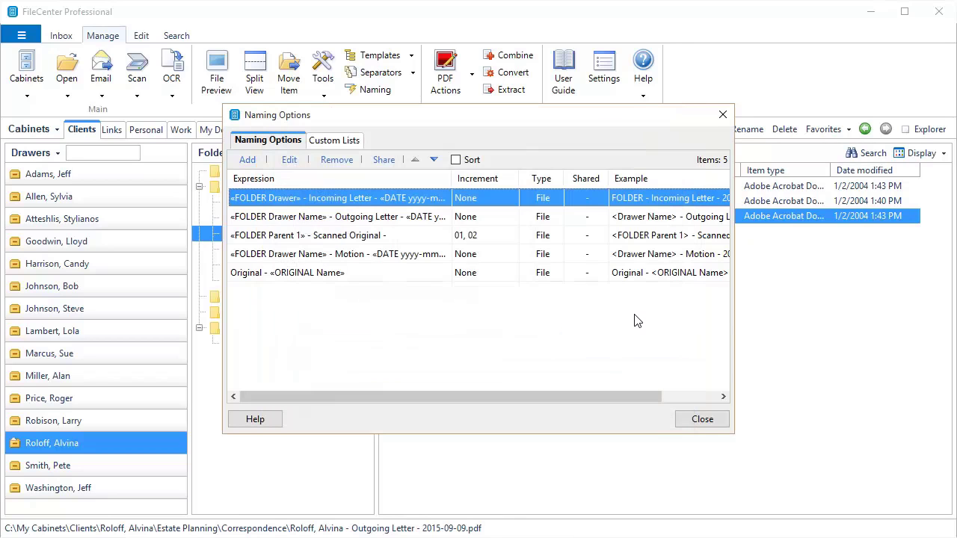
Filter the Outgoing Letter naming option to Correspondence and close the naming settings
{"action": "left_click", "coordinate": [351, 218]}
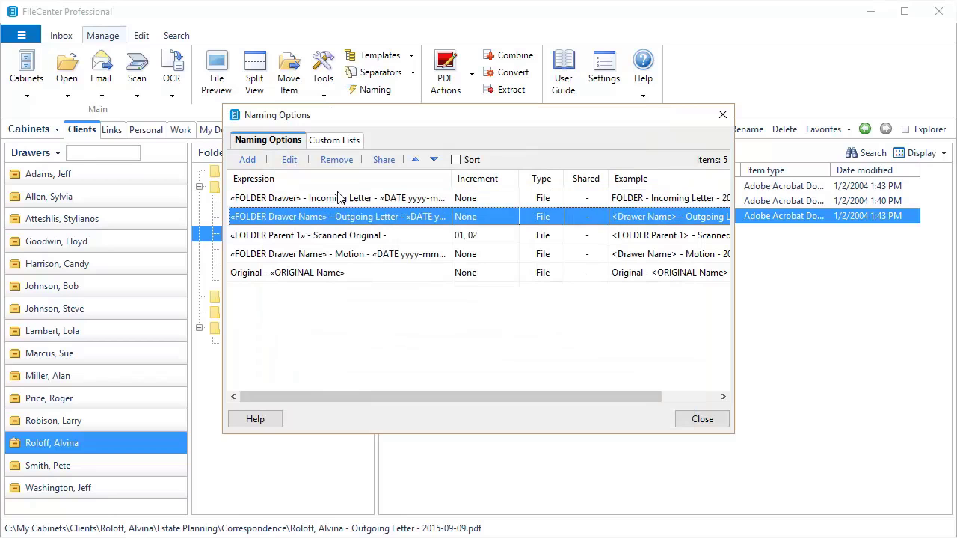
{"action": "left_click", "coordinate": [290, 159]}
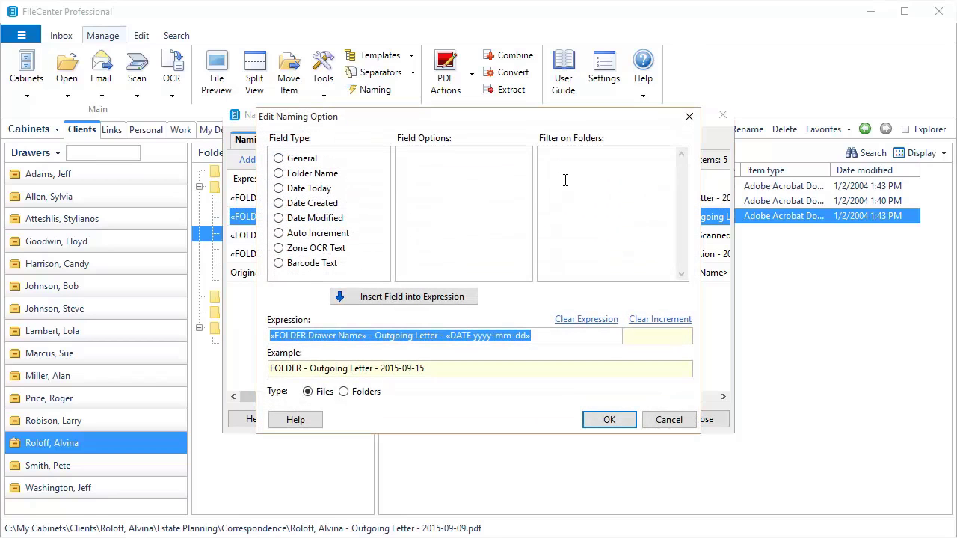
{"action": "left_click", "coordinate": [565, 180]}
{"action": "type", "text": "Correspondence"}
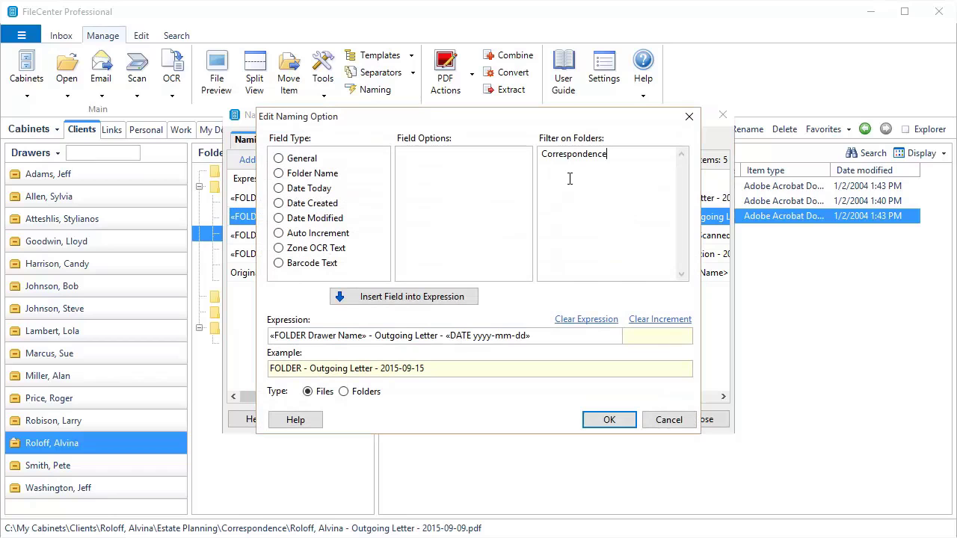
{"action": "left_click", "coordinate": [609, 420]}
{"action": "left_click", "coordinate": [691, 420]}
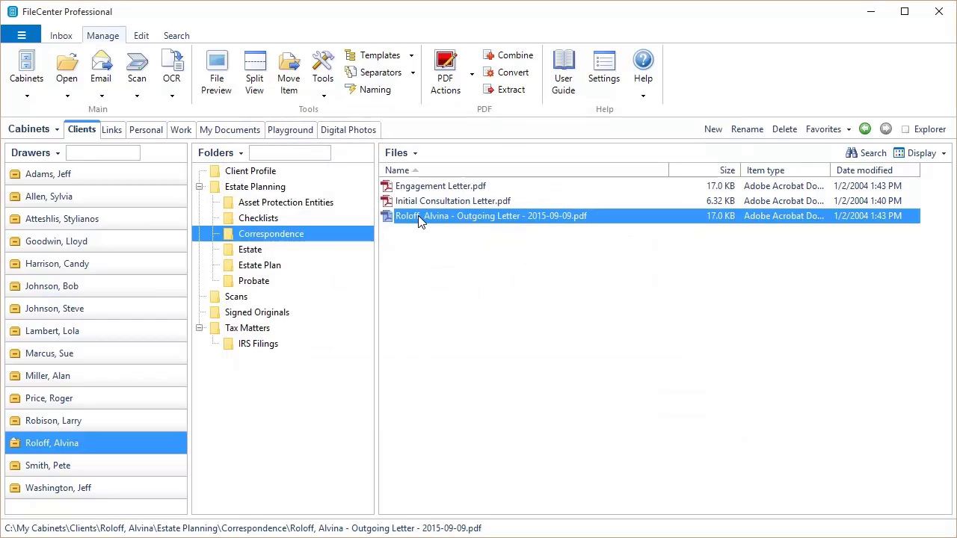
View rename suggestions for Engagement Letter.pdf, then cancel without renaming
{"action": "left_click", "coordinate": [428, 191]}
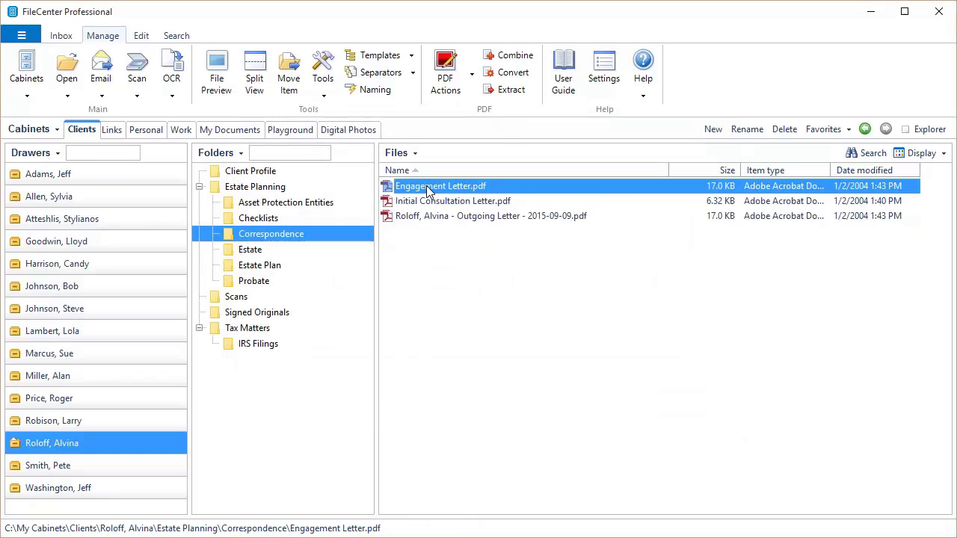
{"action": "key", "text": "F2"}
{"action": "left_click", "coordinate": [570, 283]}
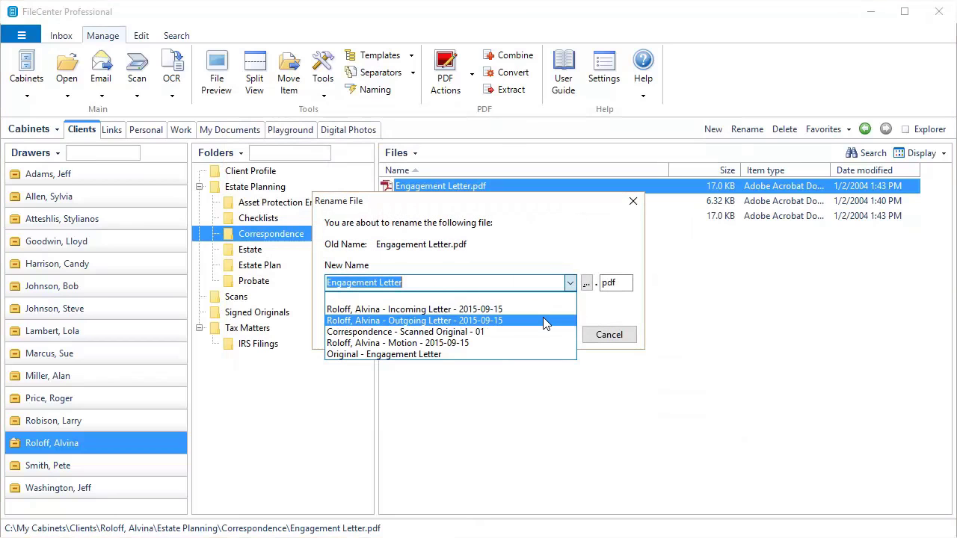
{"action": "left_click", "coordinate": [608, 336]}
{"action": "left_click", "coordinate": [609, 336]}
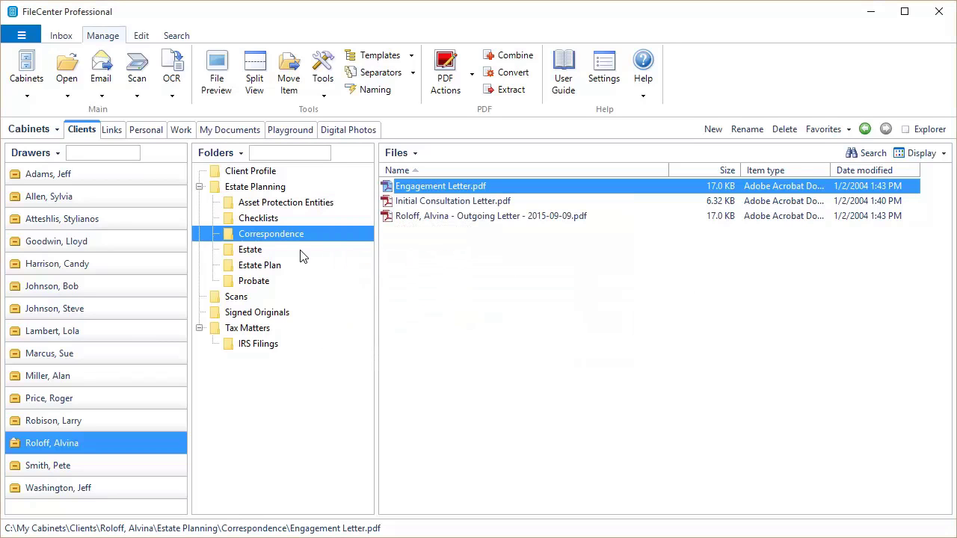
In Checklists, view rename suggestions for Questionnaire.pdf, cancel, then select Secretary's Checklist.pdf
{"action": "left_click", "coordinate": [270, 219]}
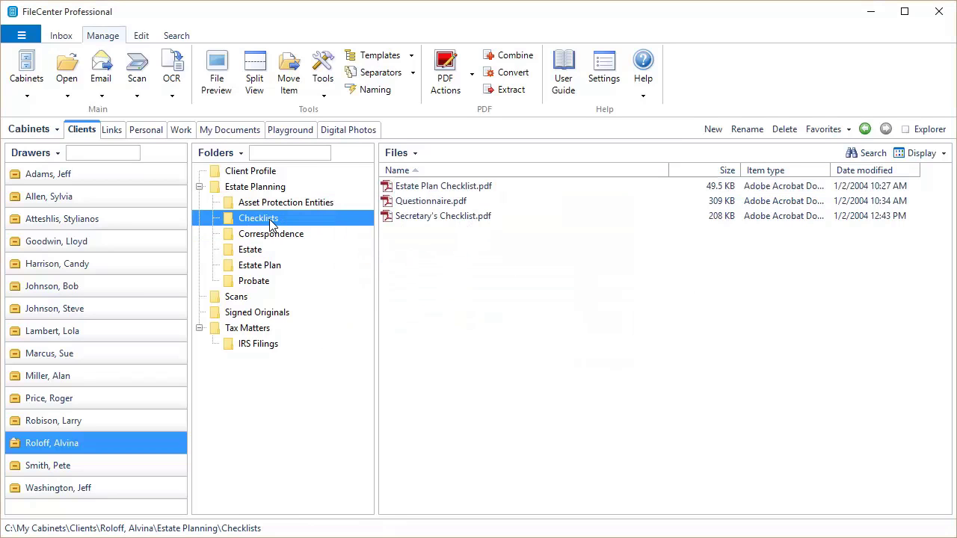
{"action": "left_click", "coordinate": [430, 202]}
{"action": "key", "text": "F2"}
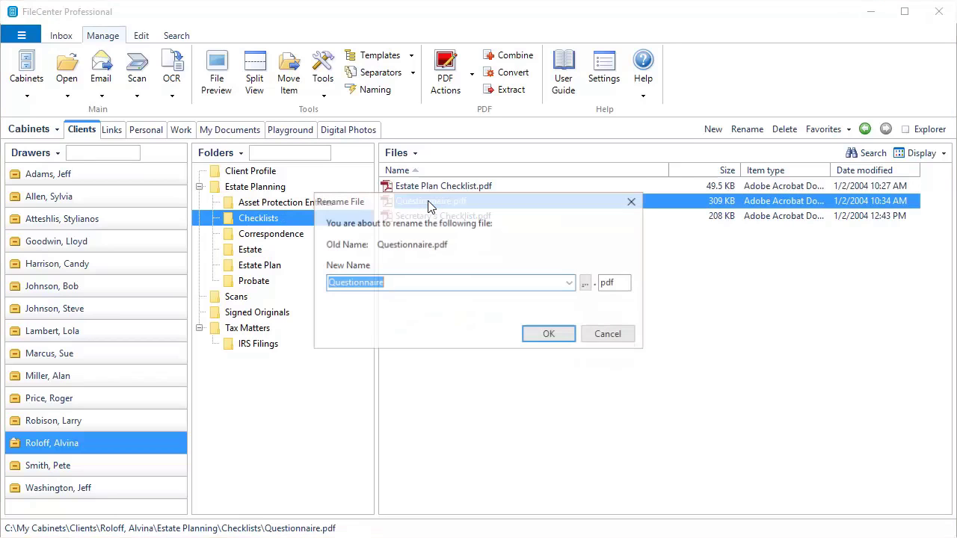
{"action": "left_click", "coordinate": [566, 286]}
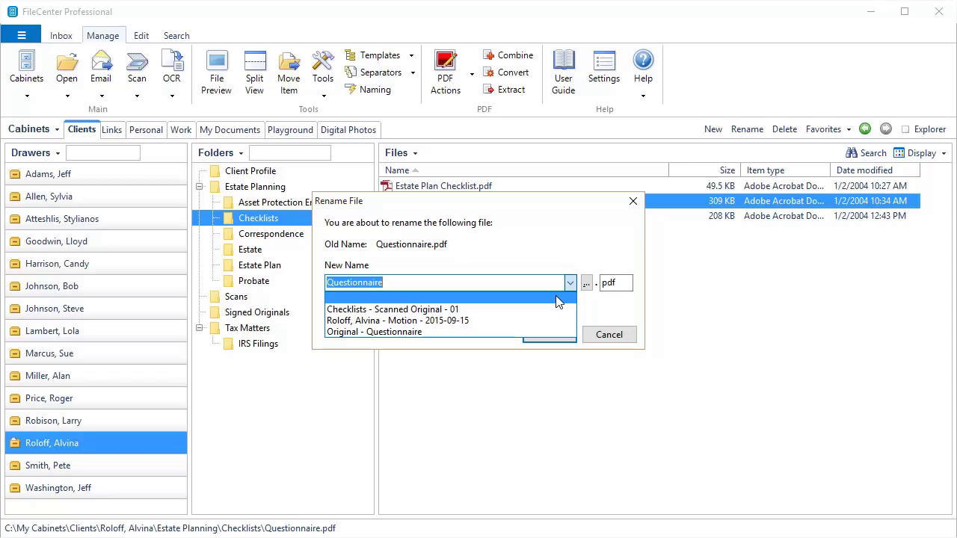
{"action": "left_click", "coordinate": [569, 284]}
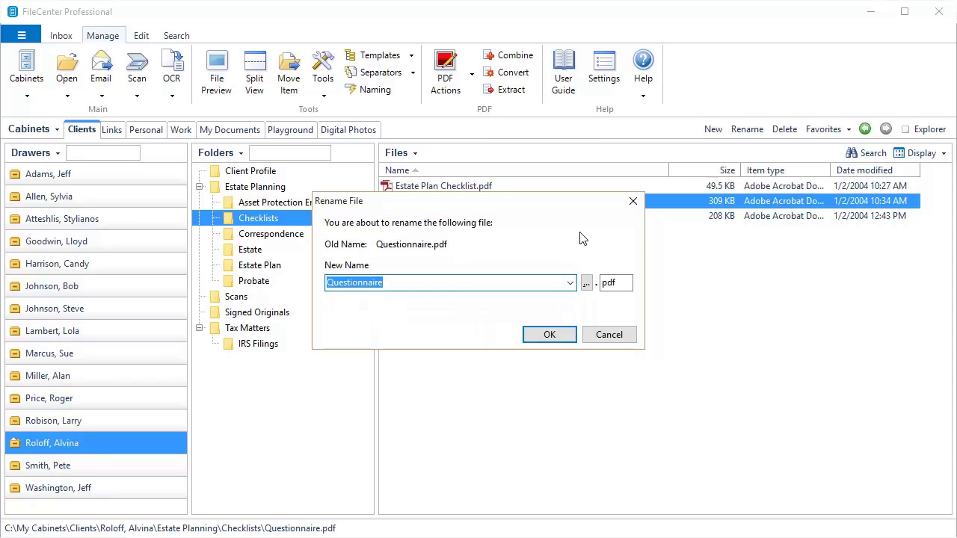
{"action": "left_click", "coordinate": [625, 337]}
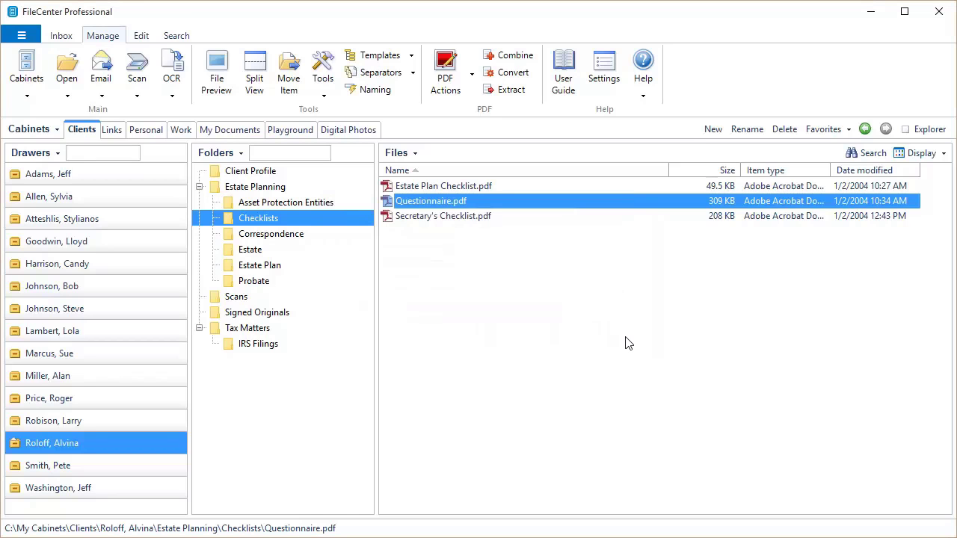
{"action": "key", "text": "Down"}
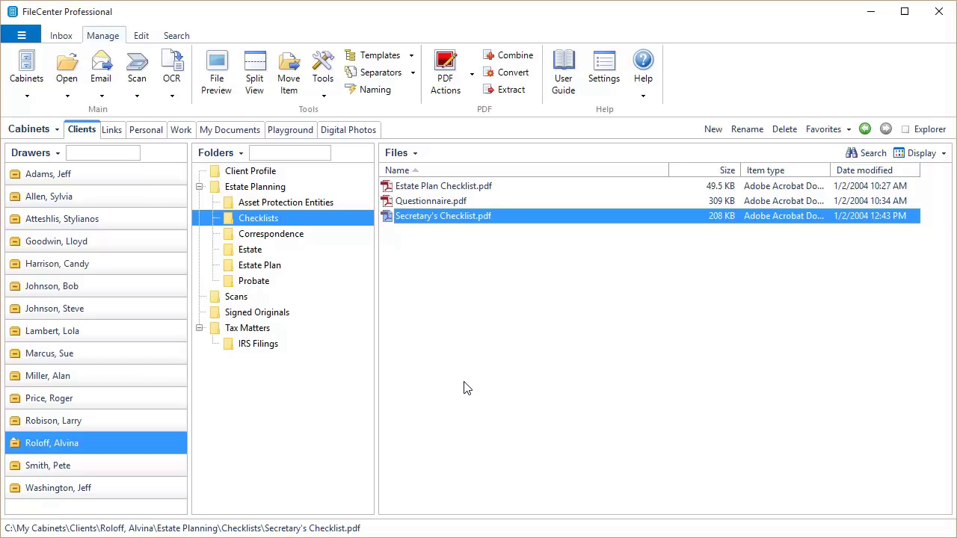
{"action": "left_click", "coordinate": [389, 90]}
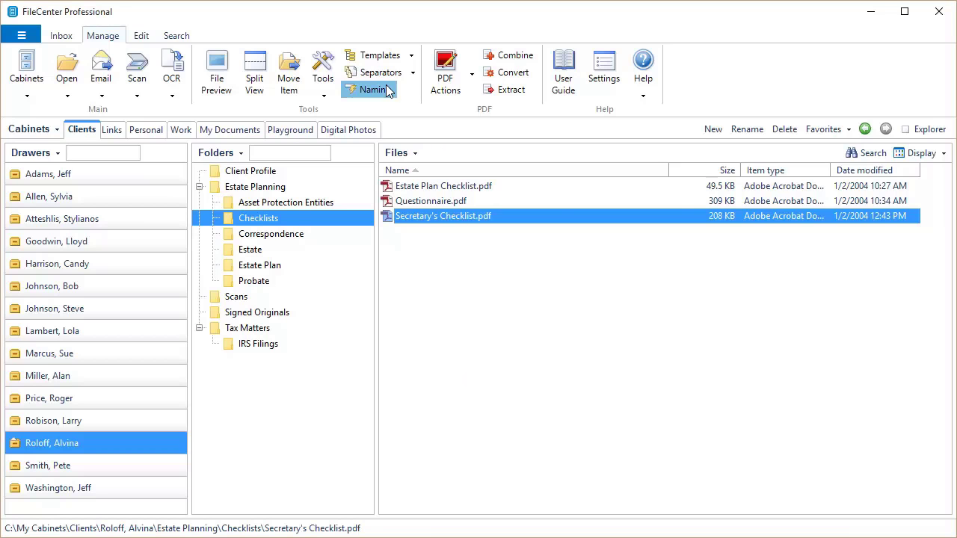
{"action": "left_click", "coordinate": [289, 160]}
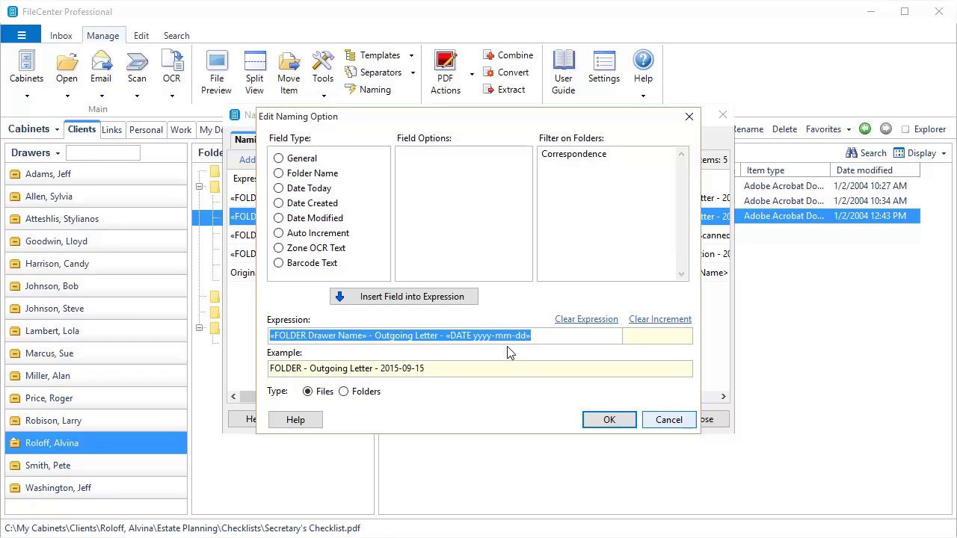
{"action": "left_click", "coordinate": [669, 420]}
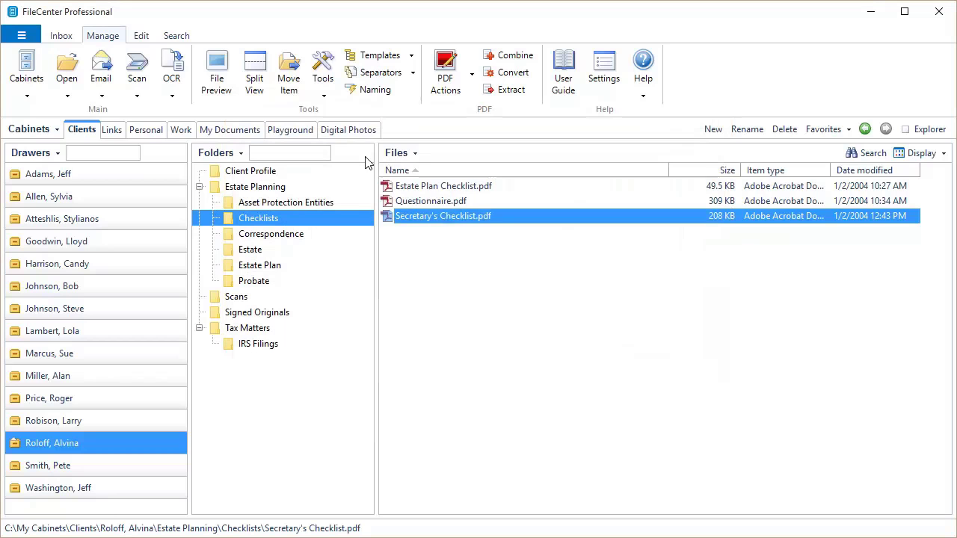
{"action": "left_click", "coordinate": [320, 83]}
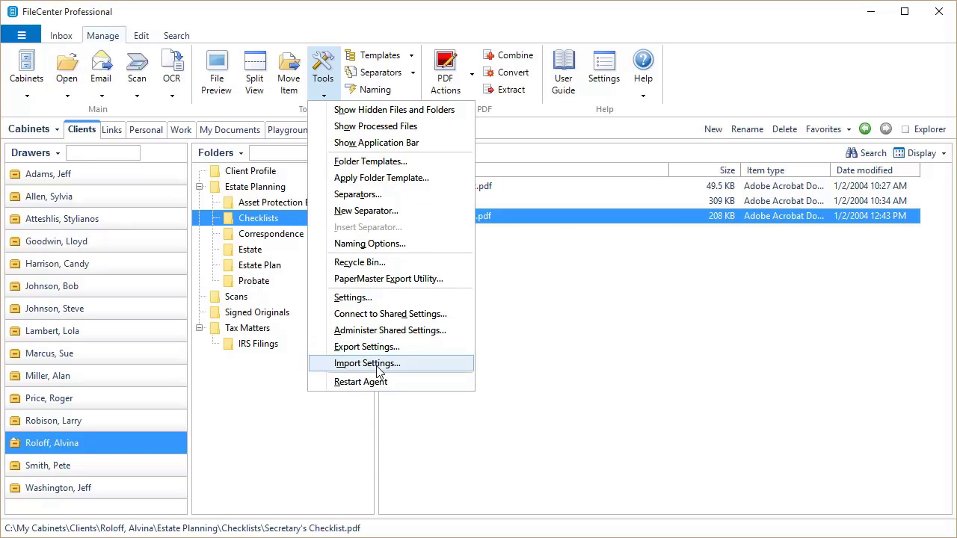
{"action": "left_click", "coordinate": [536, 352]}
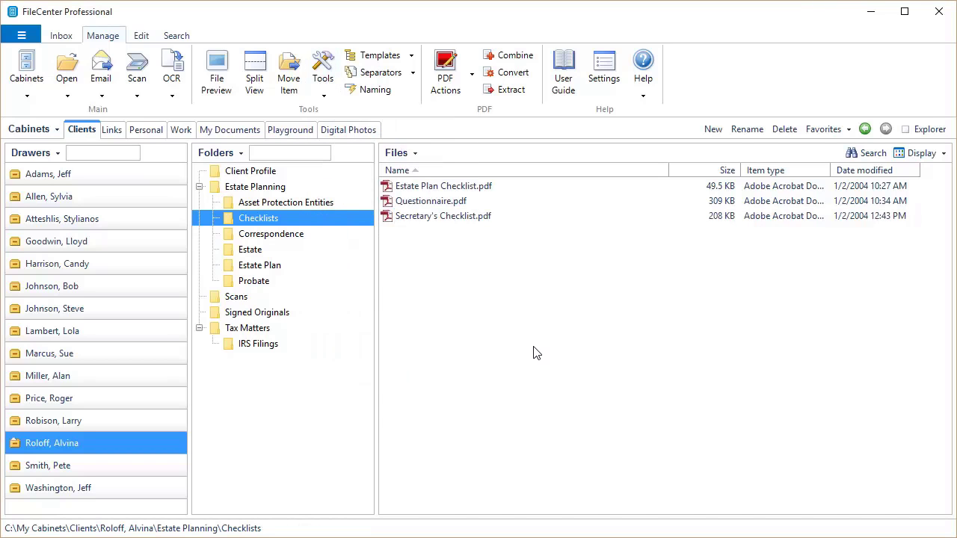